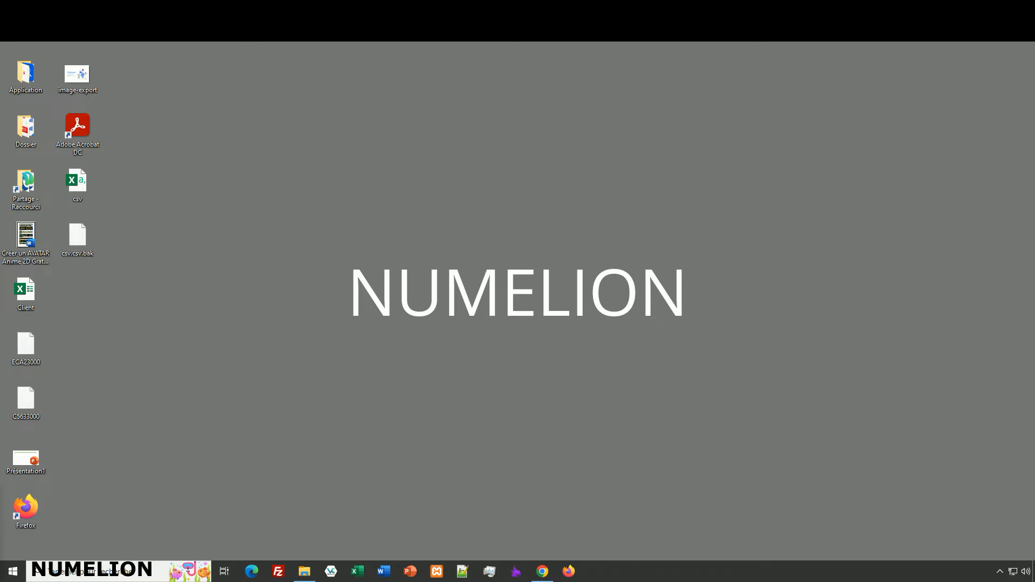
Open the text file test-scinder from the Partage folder and copy its four hyphen-separated lines
click(31, 192)
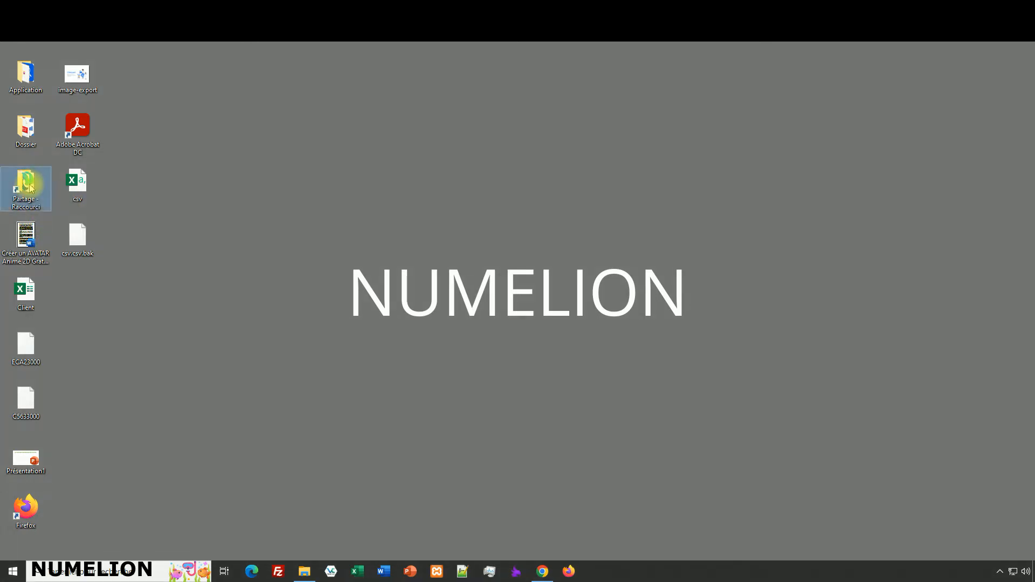
click(304, 571)
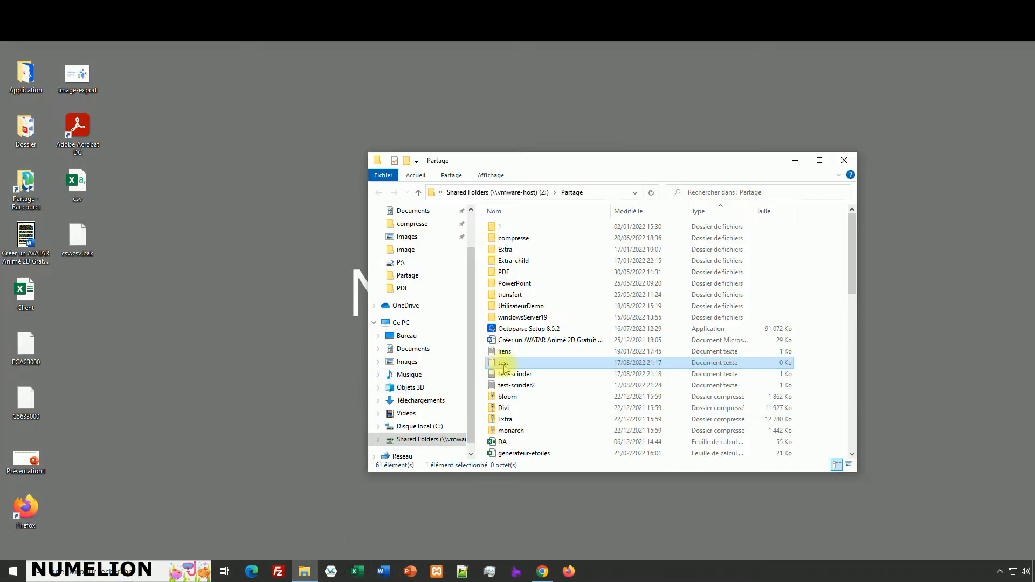
double_click(514, 374)
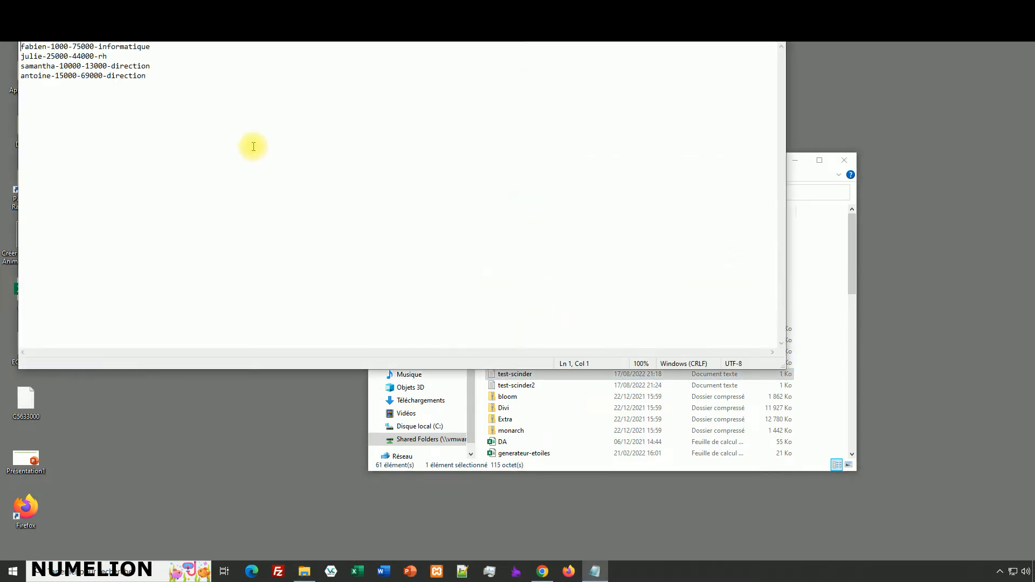
drag(173, 88, 13, 45)
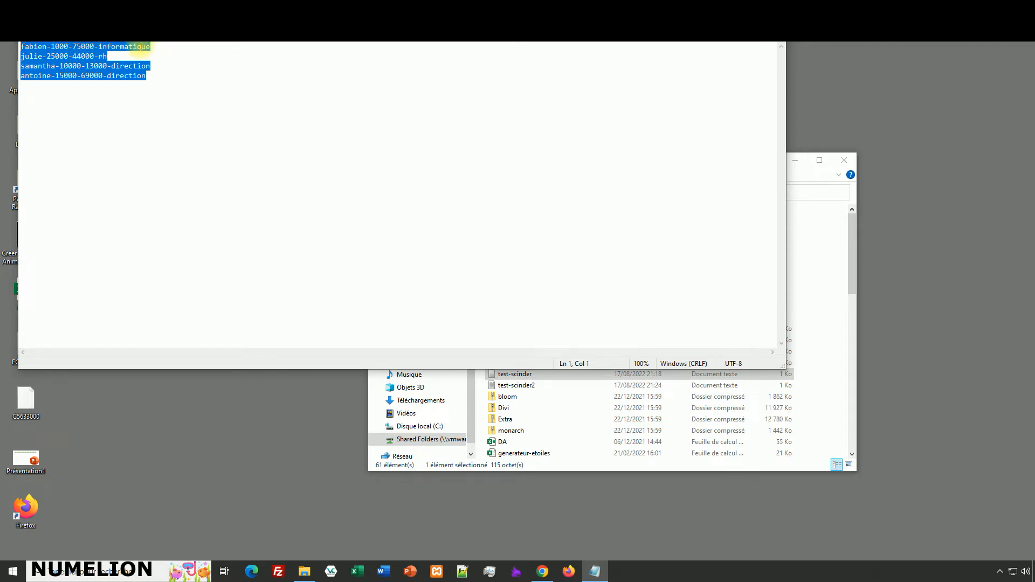
right_click(43, 80)
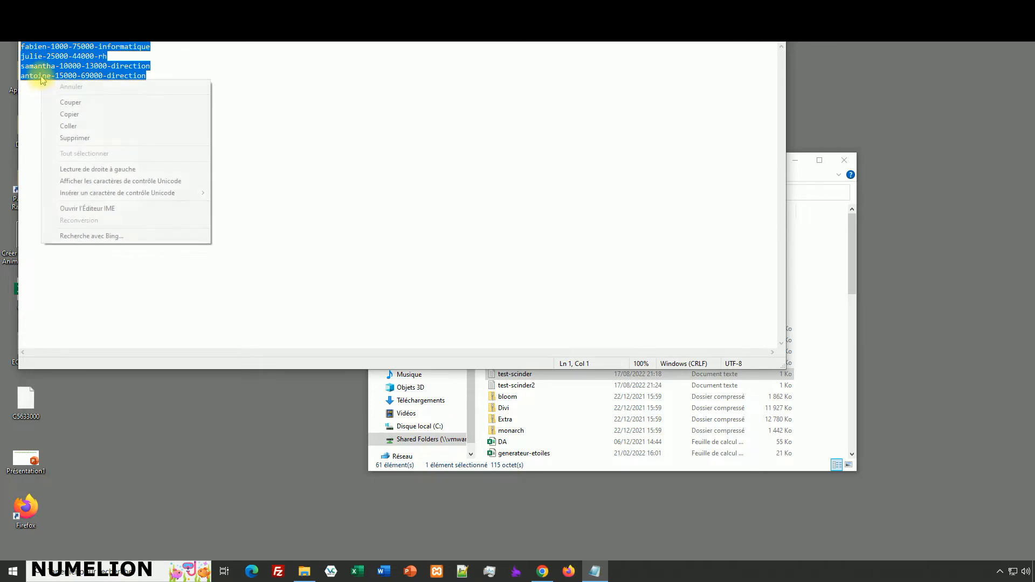
click(70, 114)
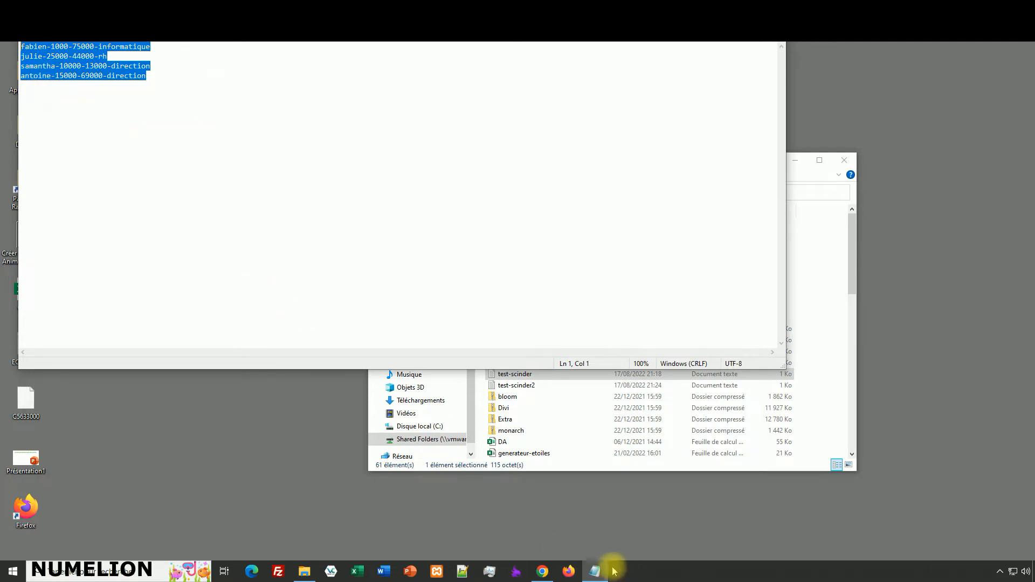
Switch to the Google Sheets spreadsheet in Chrome and paste the copied lines starting at cell A1
click(543, 570)
click(75, 170)
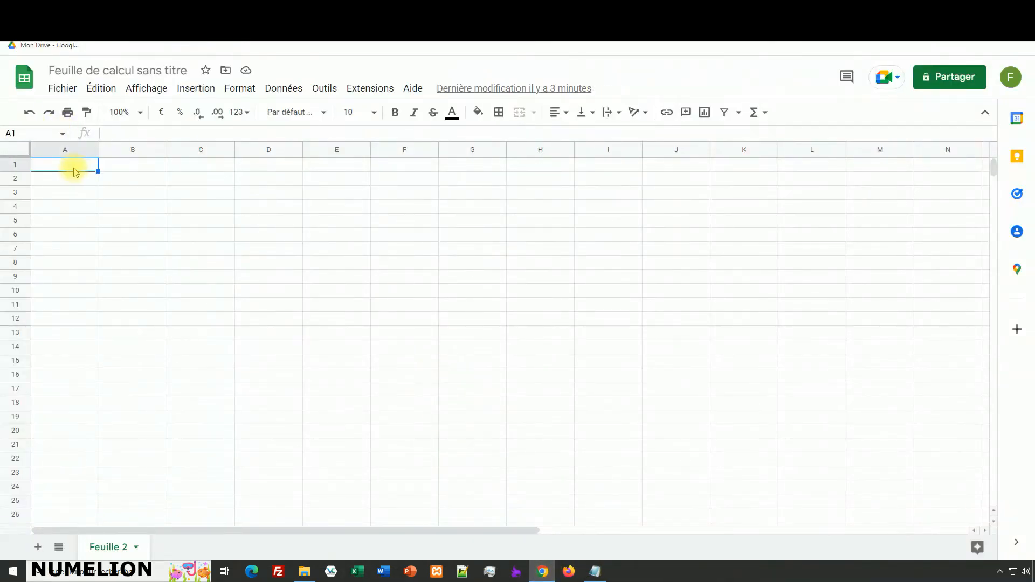
right_click(75, 170)
click(109, 216)
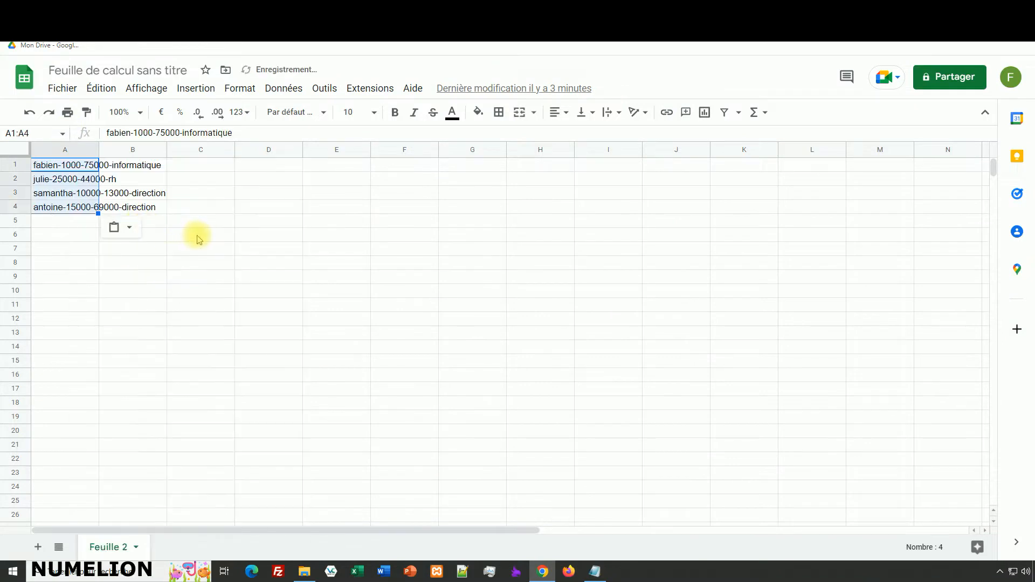
click(154, 303)
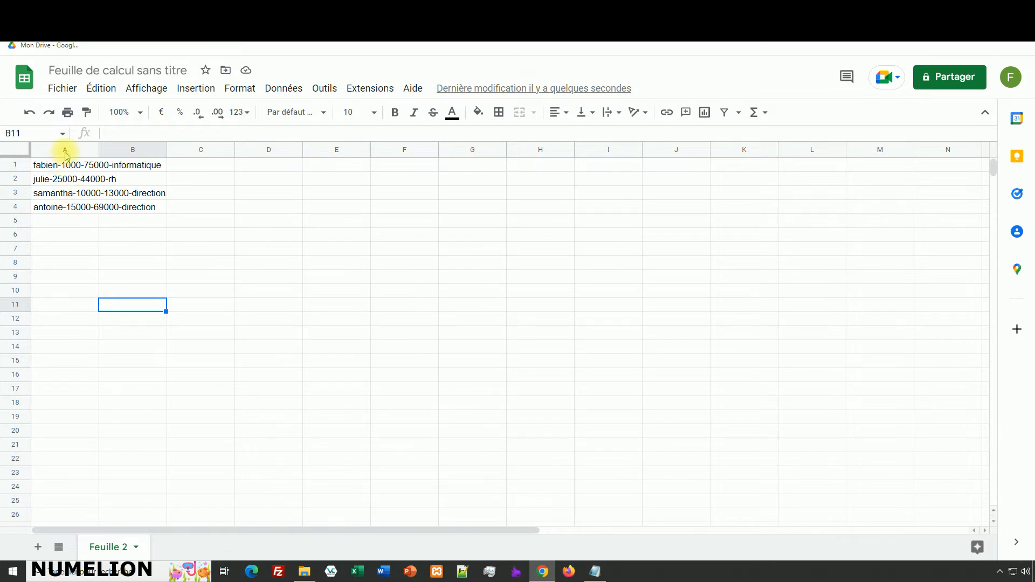
click(70, 170)
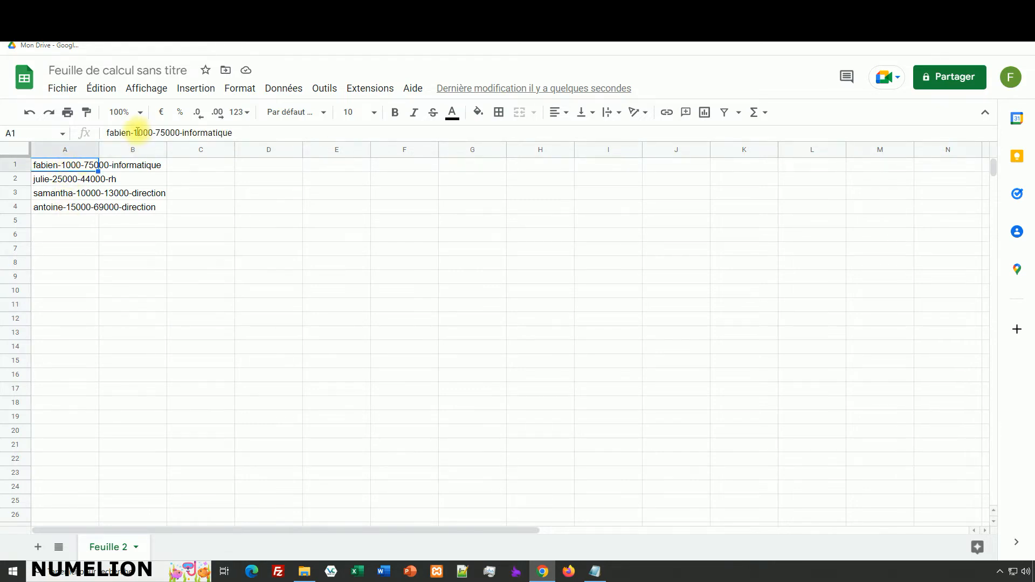
drag(138, 133, 131, 132)
click(140, 134)
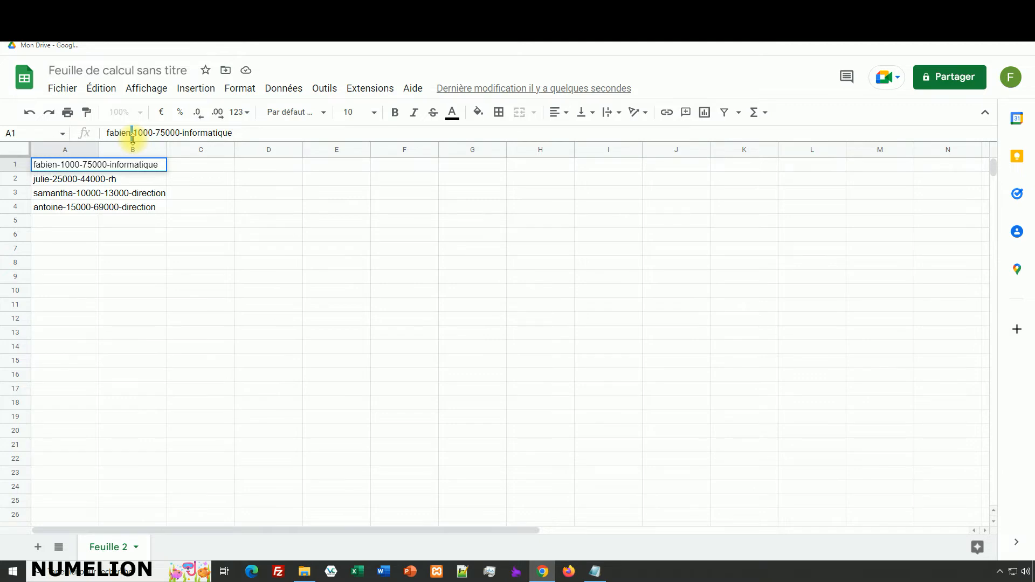
click(82, 235)
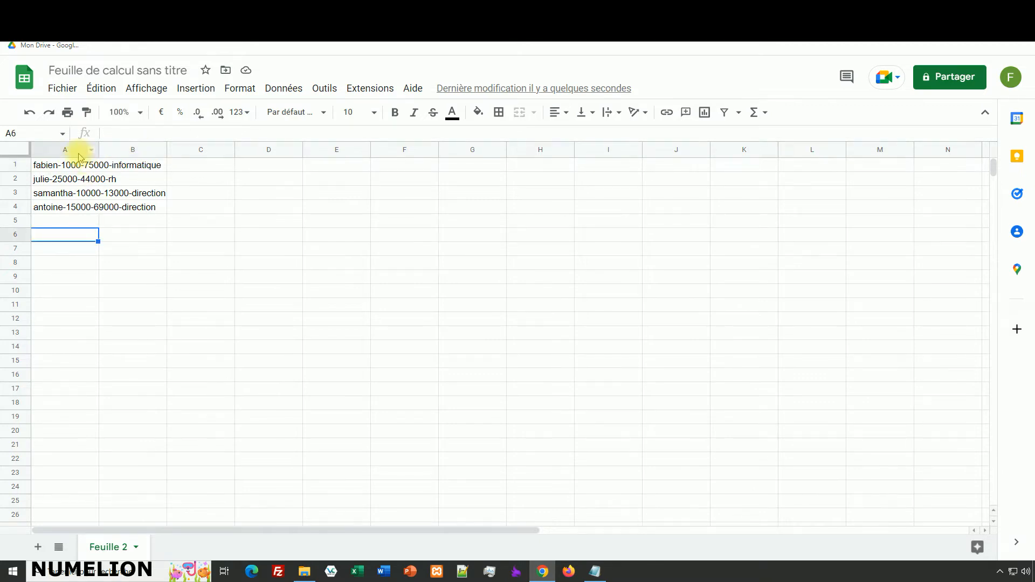
click(284, 90)
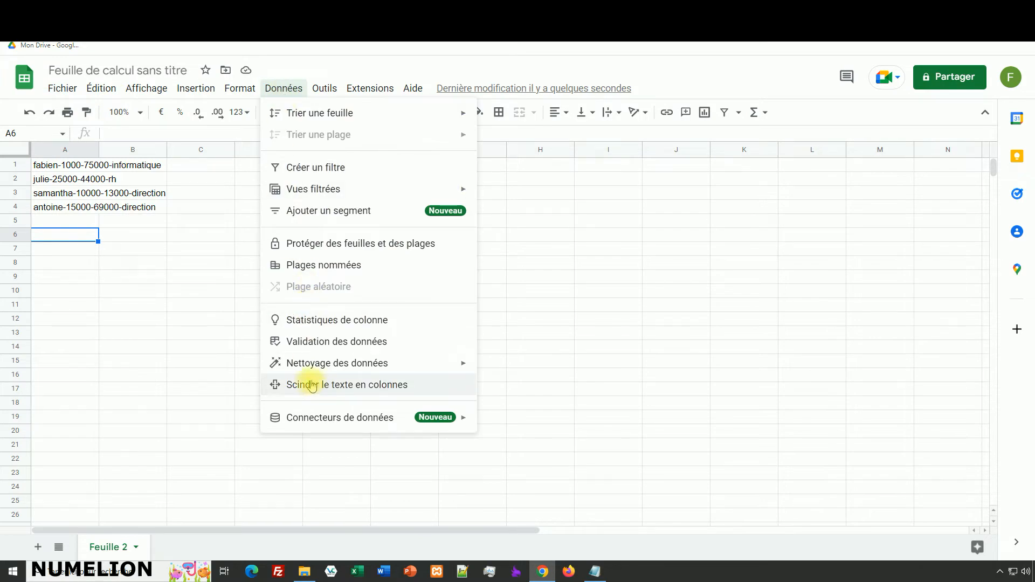
click(324, 388)
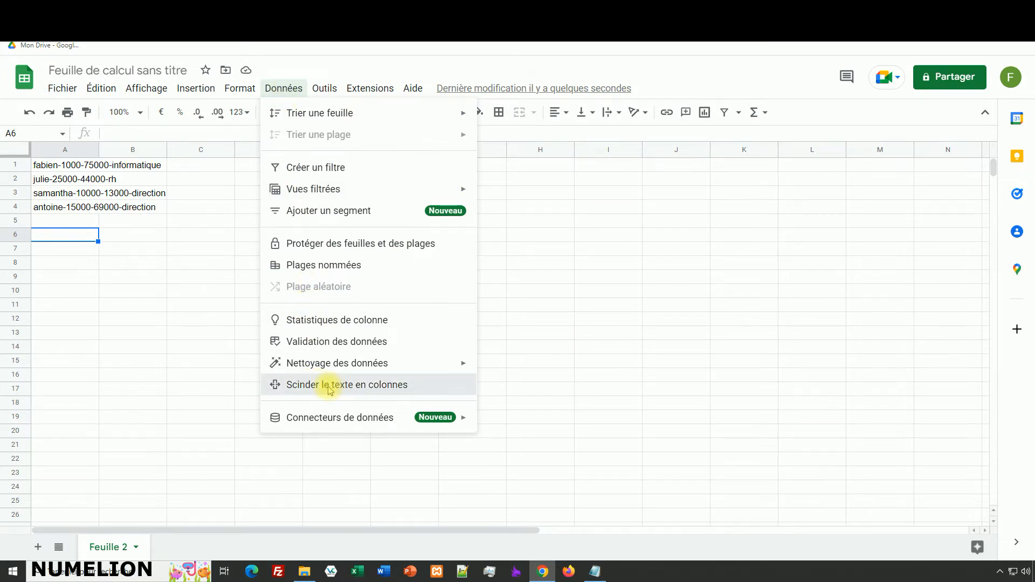
click(108, 242)
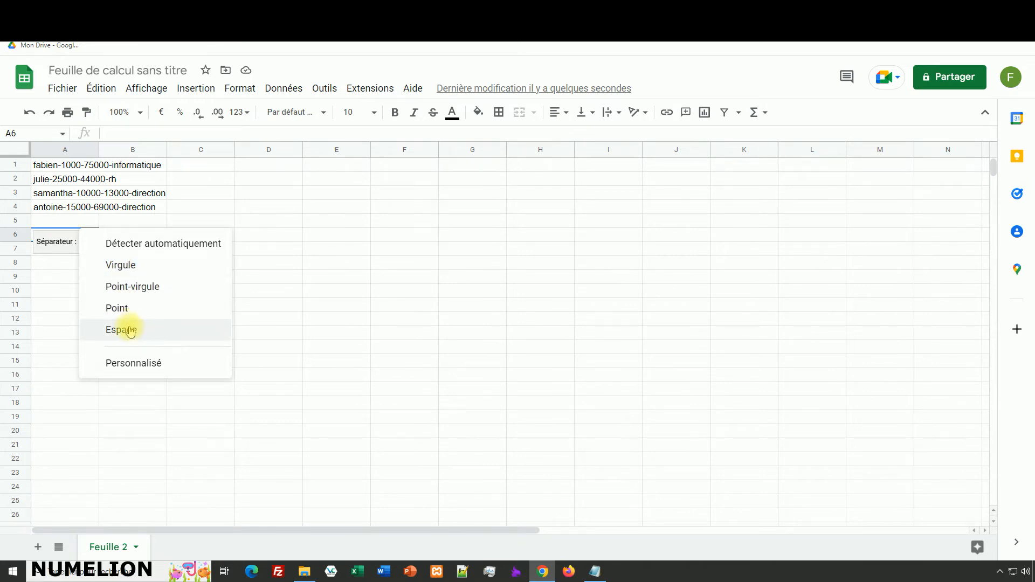
click(120, 364)
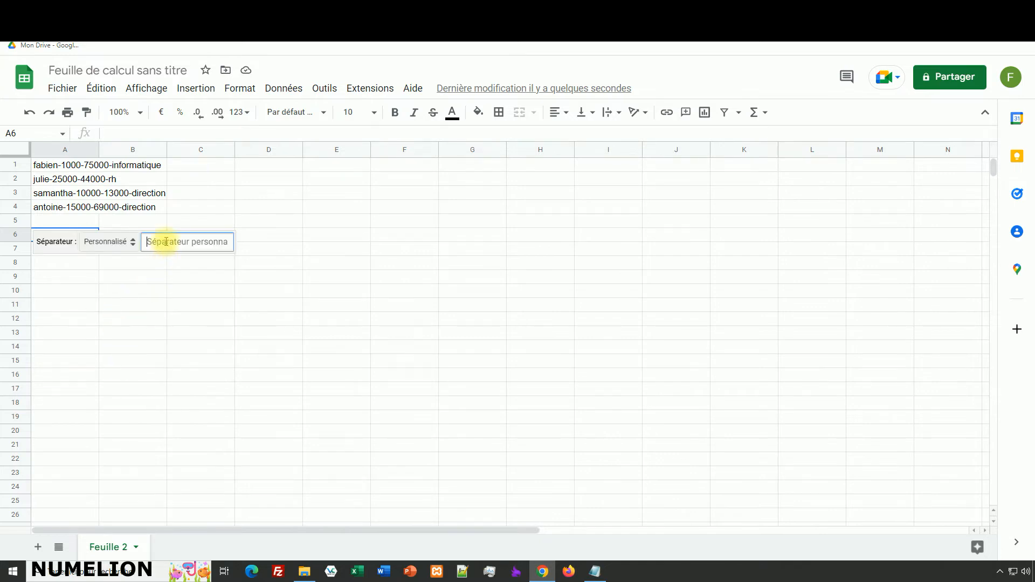
text(-)
Split the text in A1:A4 into columns using a hyphen (-) as the custom separator
drag(53, 170, 51, 207)
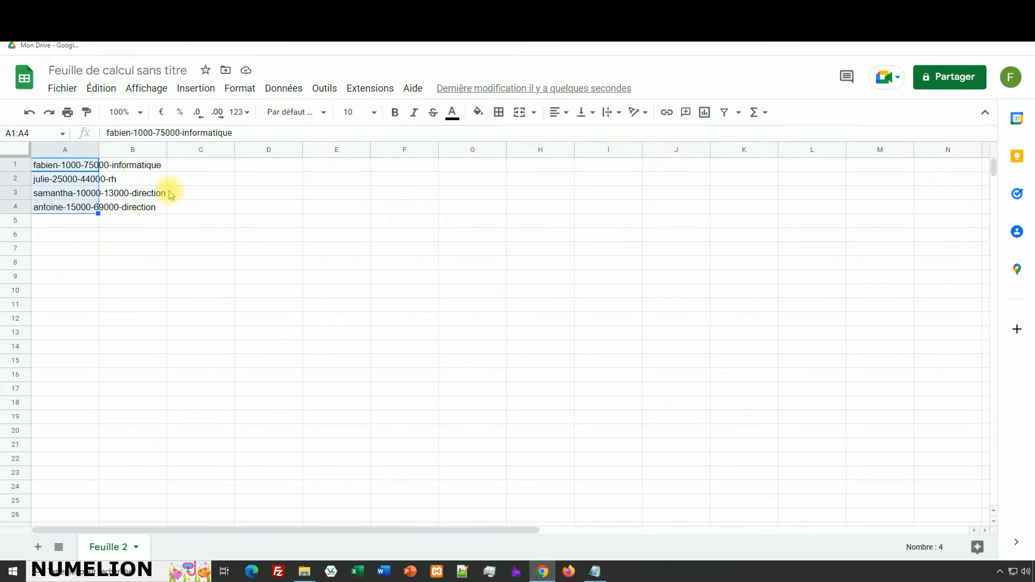
click(280, 90)
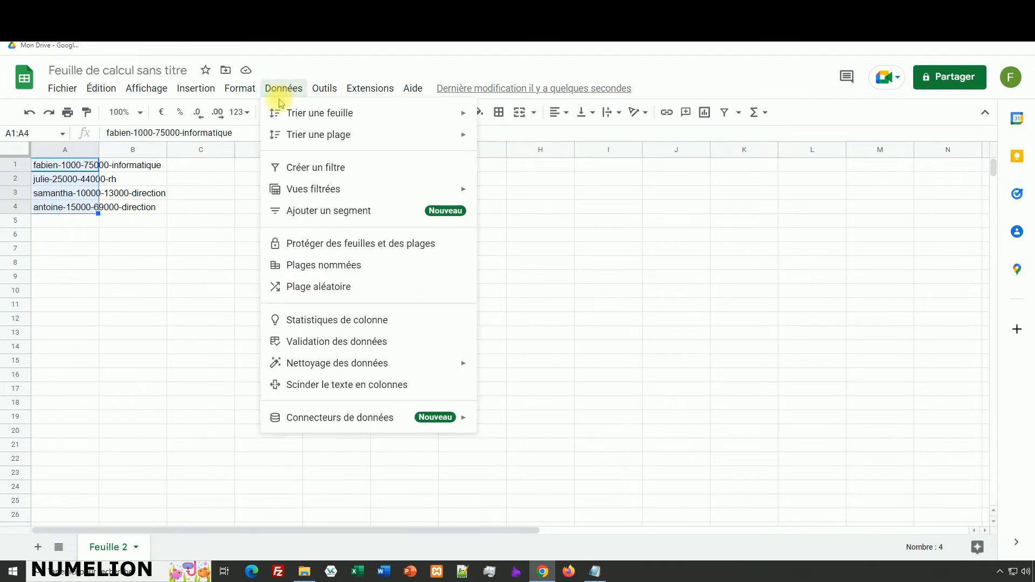
click(317, 389)
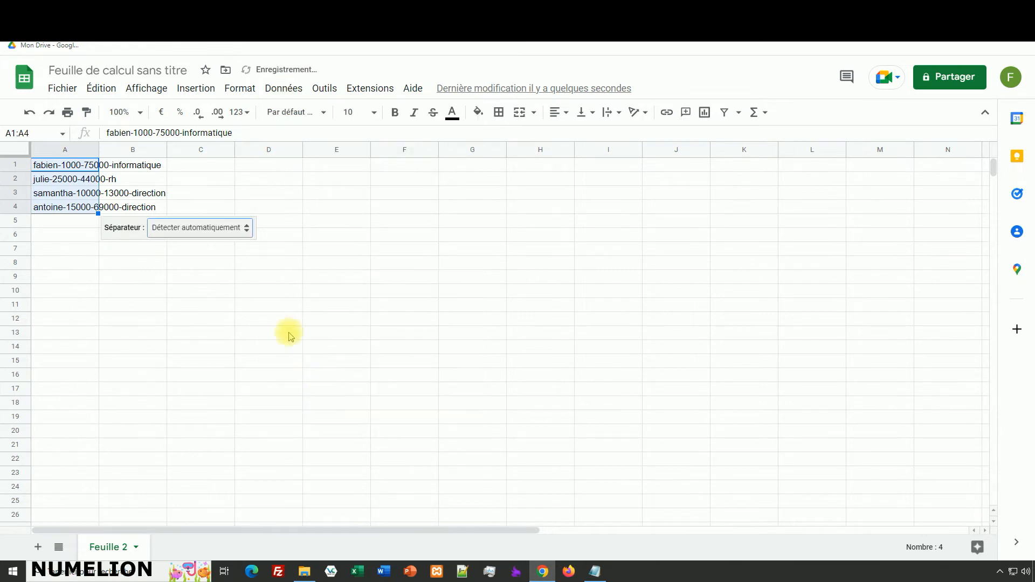
click(165, 233)
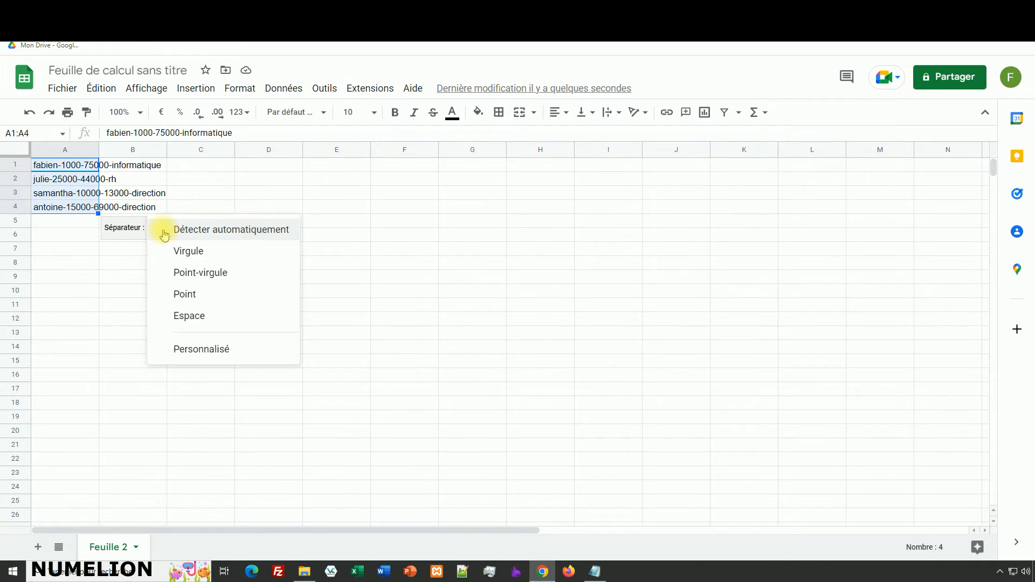
click(190, 351)
click(225, 232)
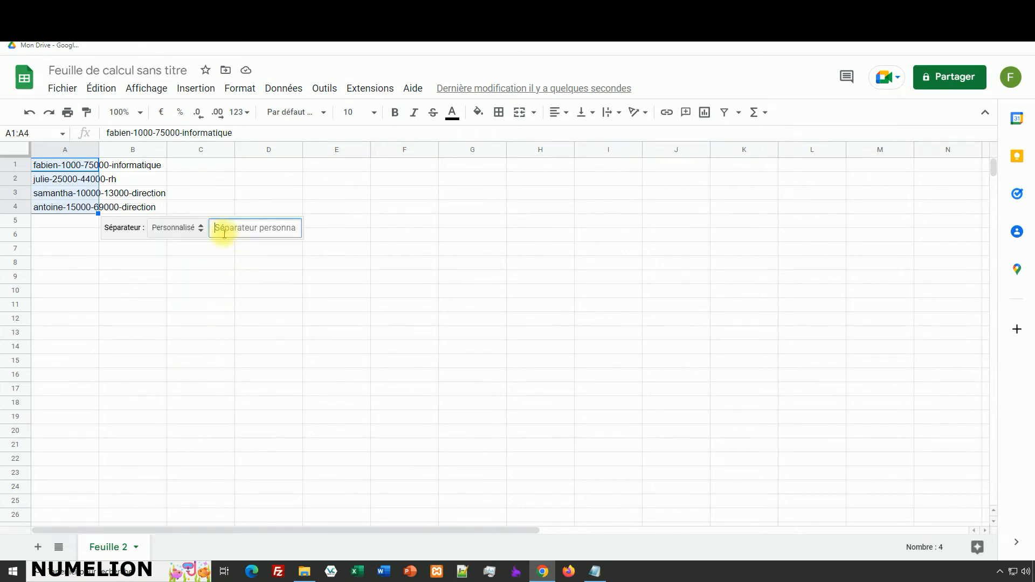
text(-)
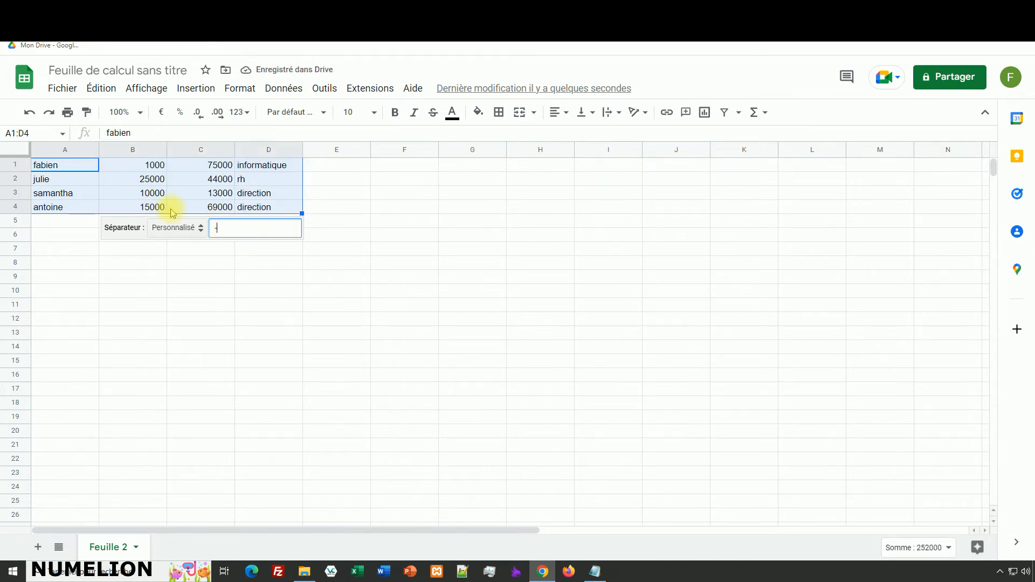
click(183, 283)
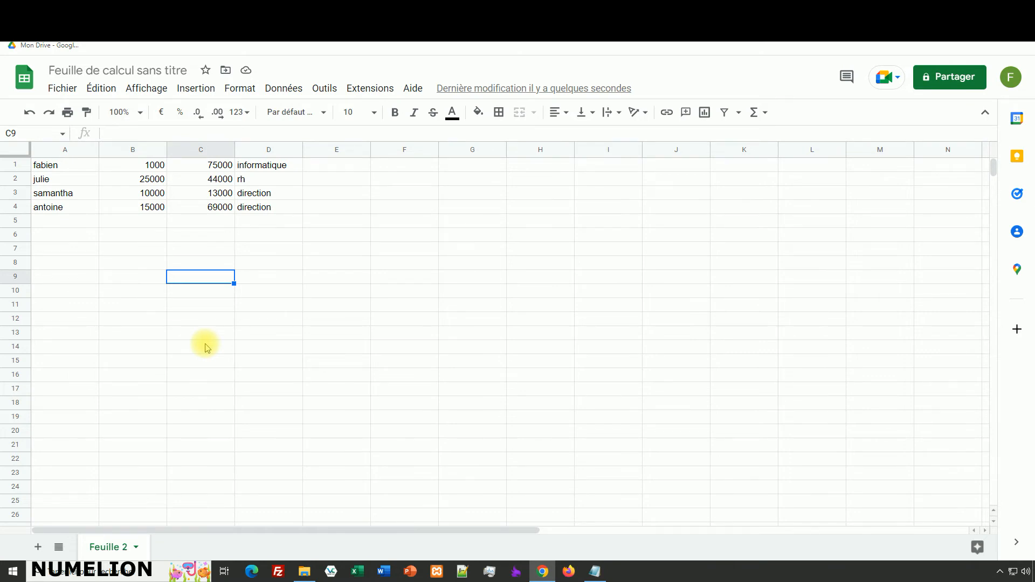
Open the text file test-scinder2 from the Partage folder, copy all its links, and return to the spreadsheet
click(305, 572)
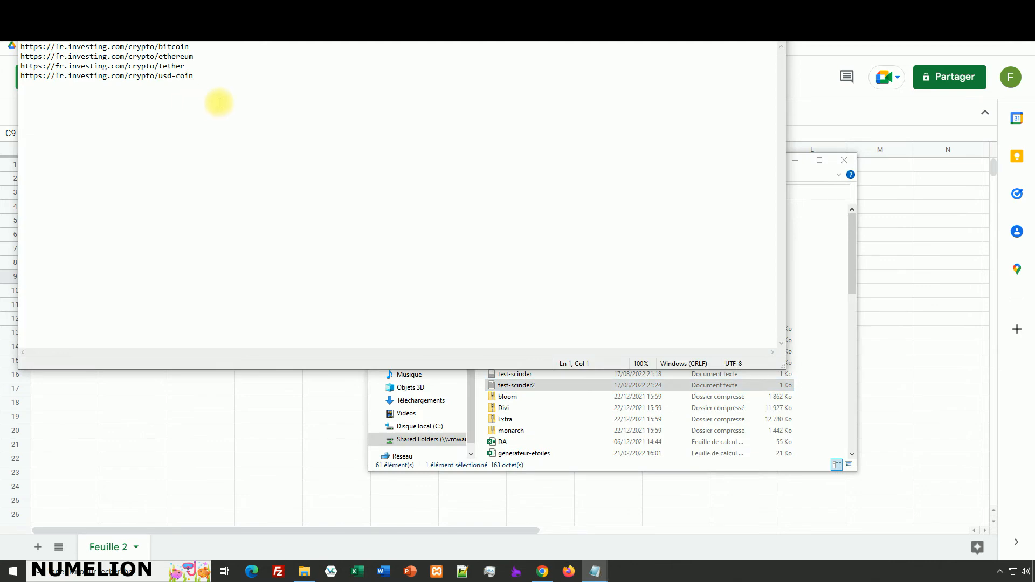
key(ctrl+a)
key(ctrl+c)
click(725, 23)
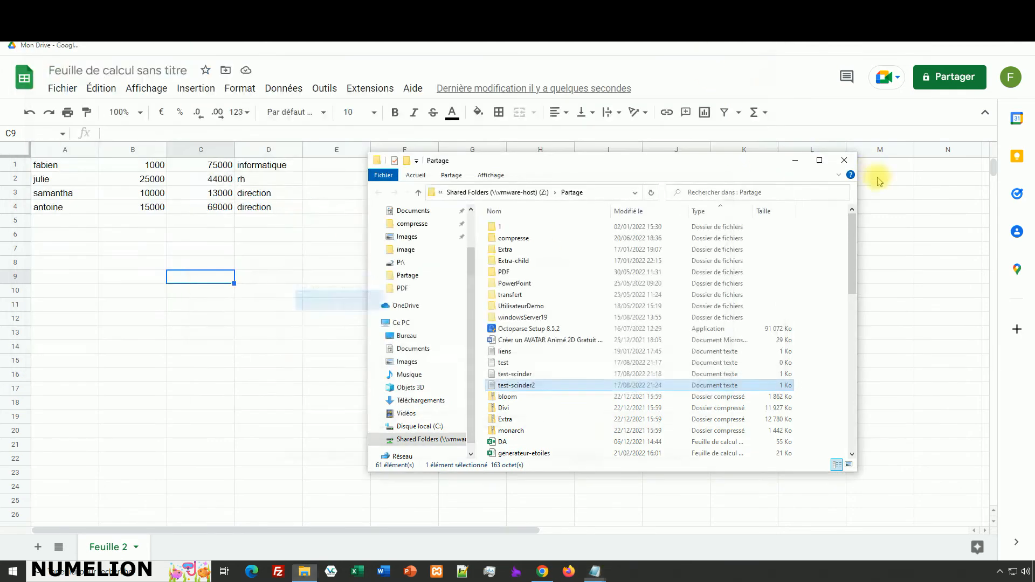
click(795, 160)
Paste the copied crypto links into the sheet starting at cell A7
click(56, 249)
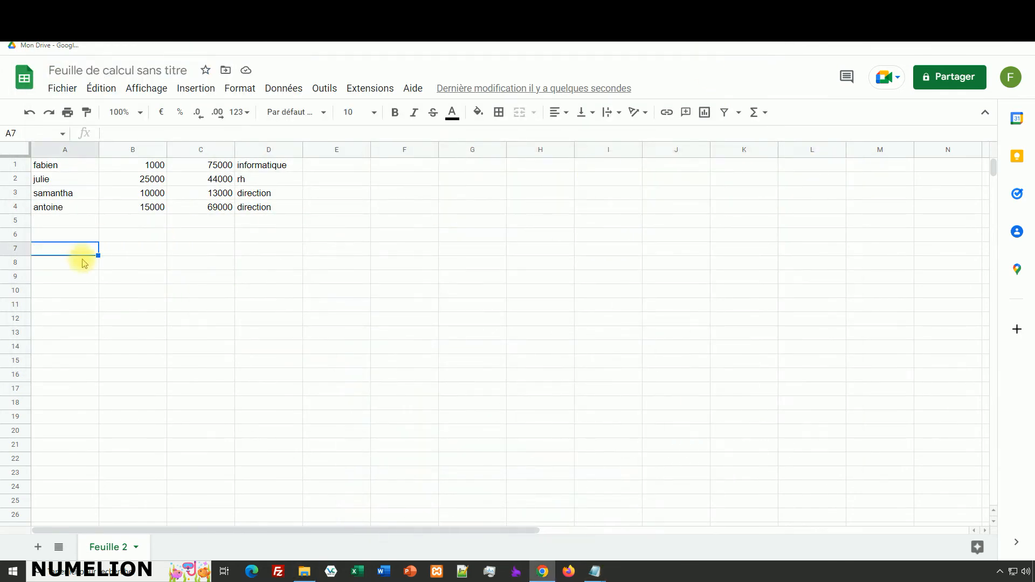
key(ctrl+v)
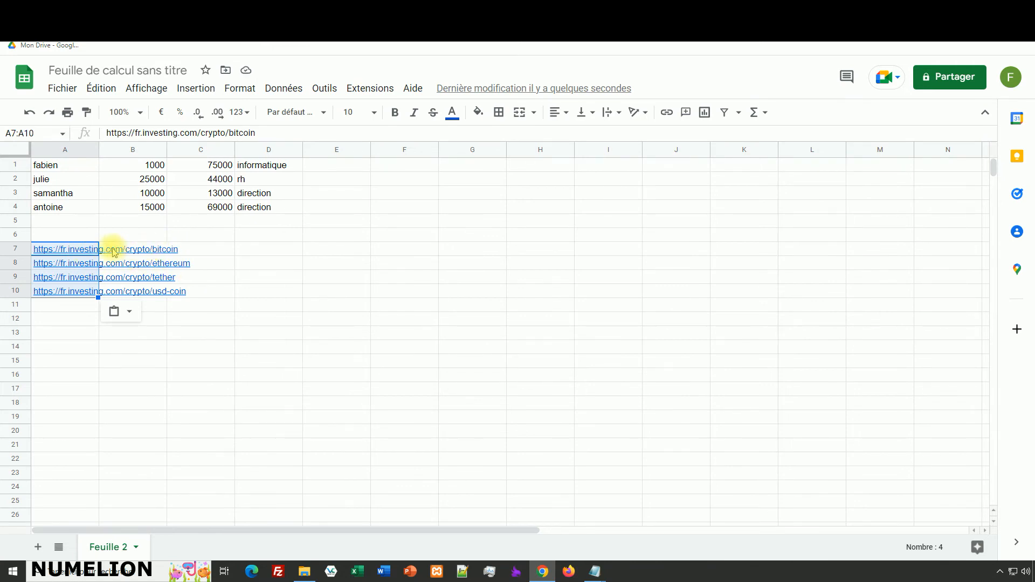
click(81, 332)
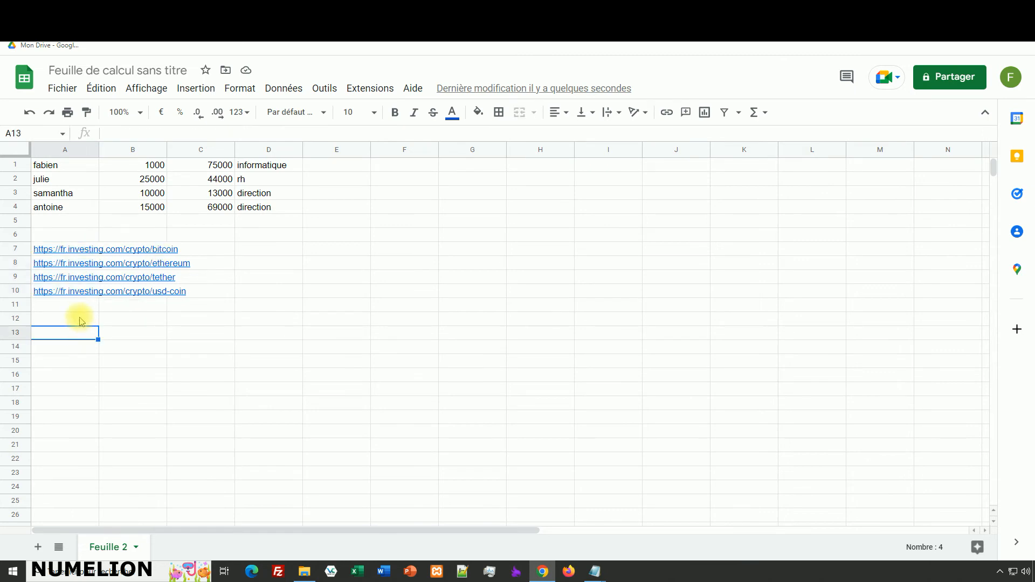
Split the links in A7:A10 into columns using a slash (/) as the custom separator
drag(69, 249, 74, 291)
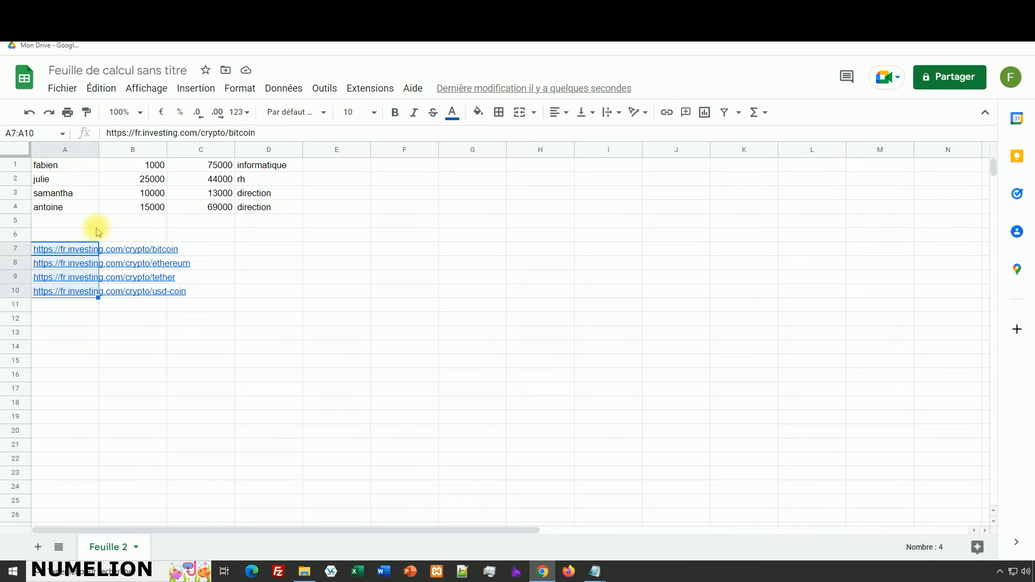
click(283, 88)
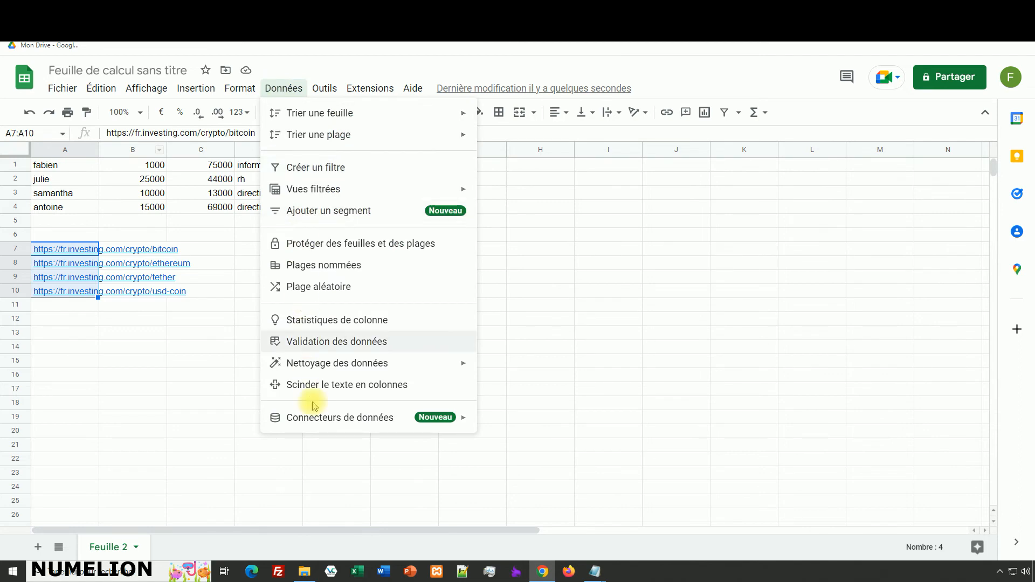
click(324, 385)
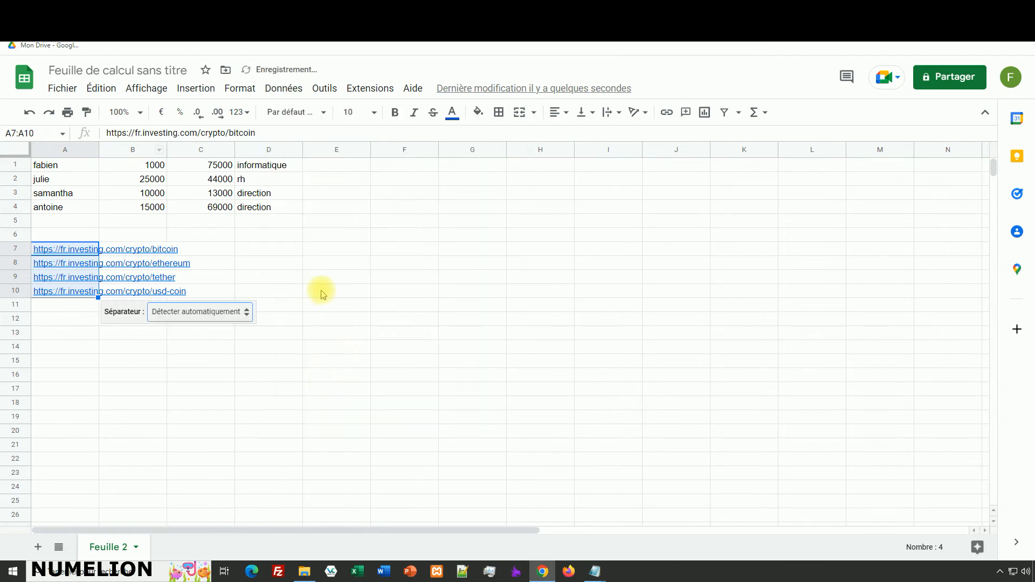
click(216, 312)
click(210, 434)
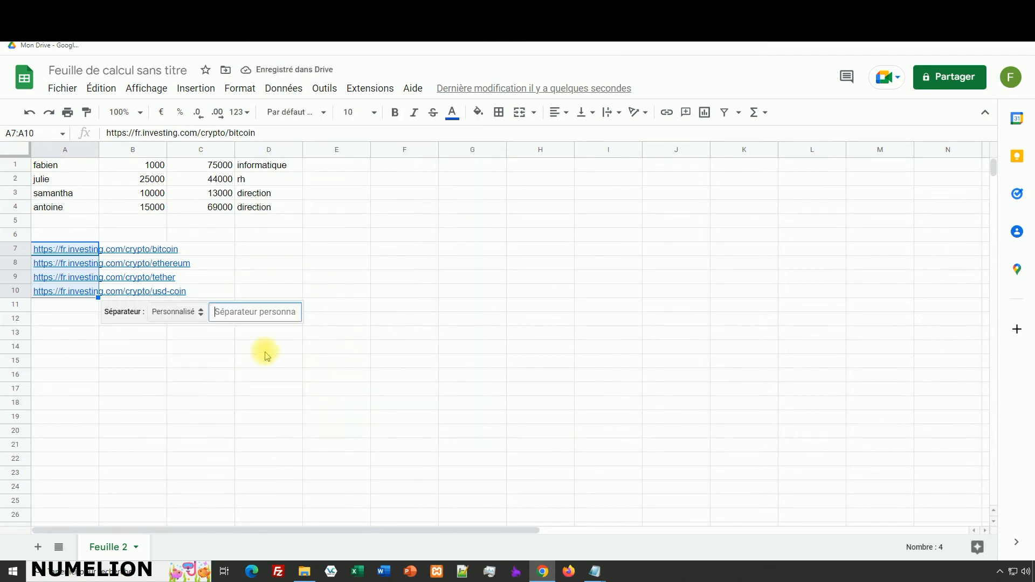
text(/)
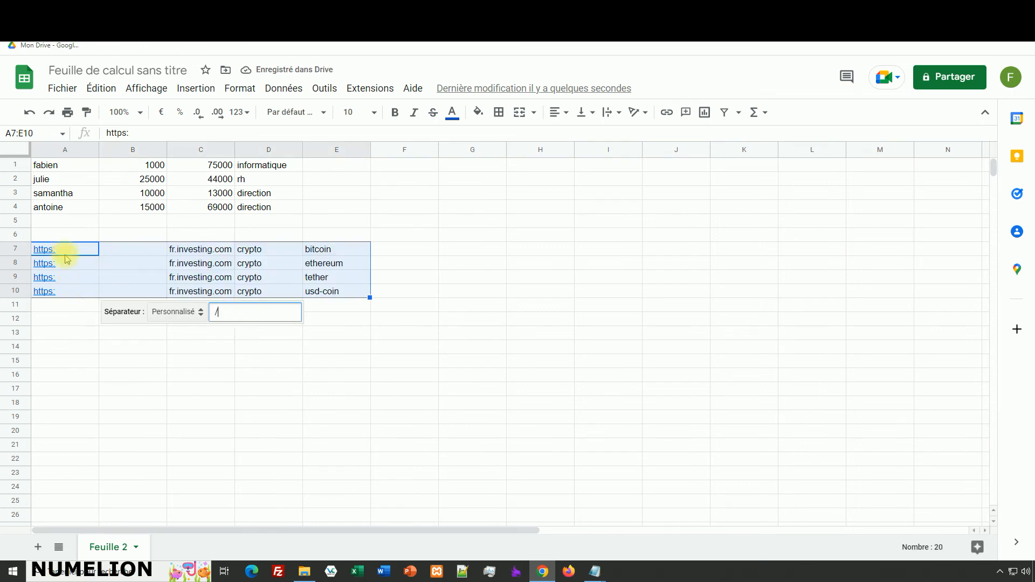
mouse_move(61, 250)
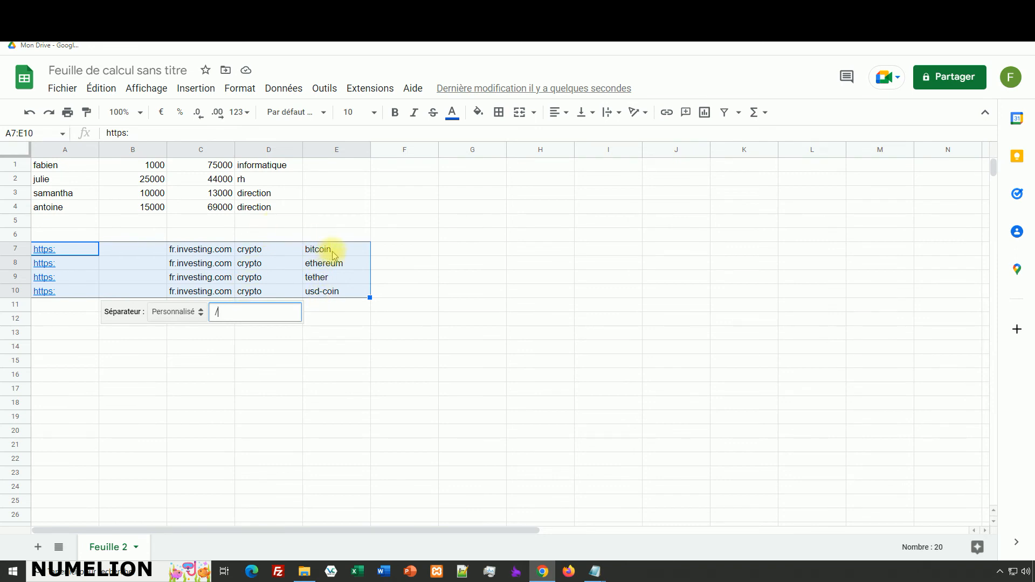
click(345, 363)
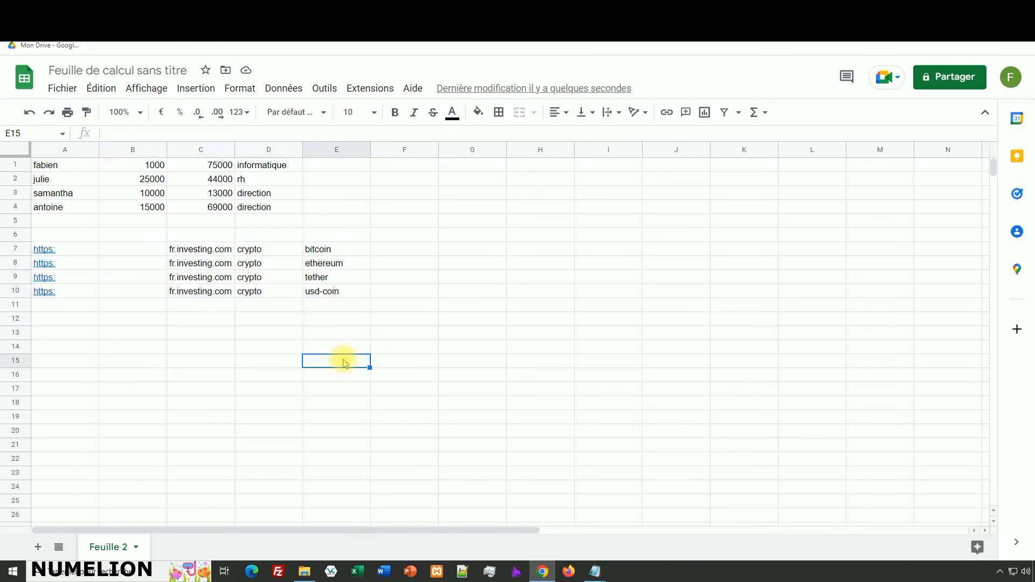